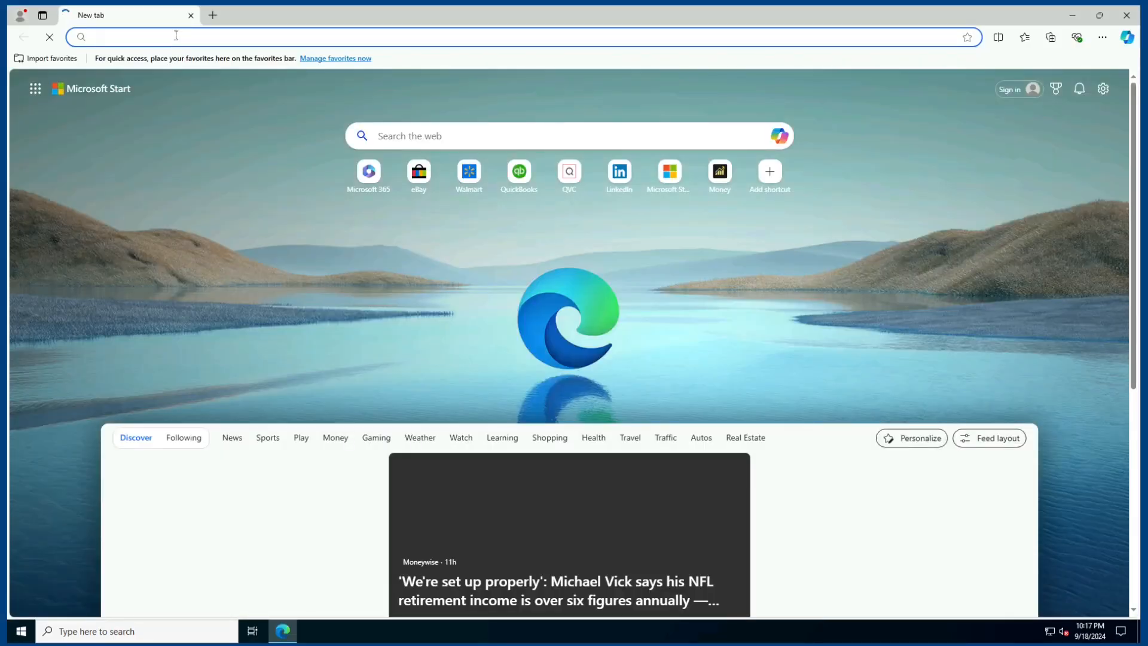
Step: Search the web for "visual studio code" and open the official Visual Studio Code download page
{"action": "left_click", "coordinate": [176, 36]}
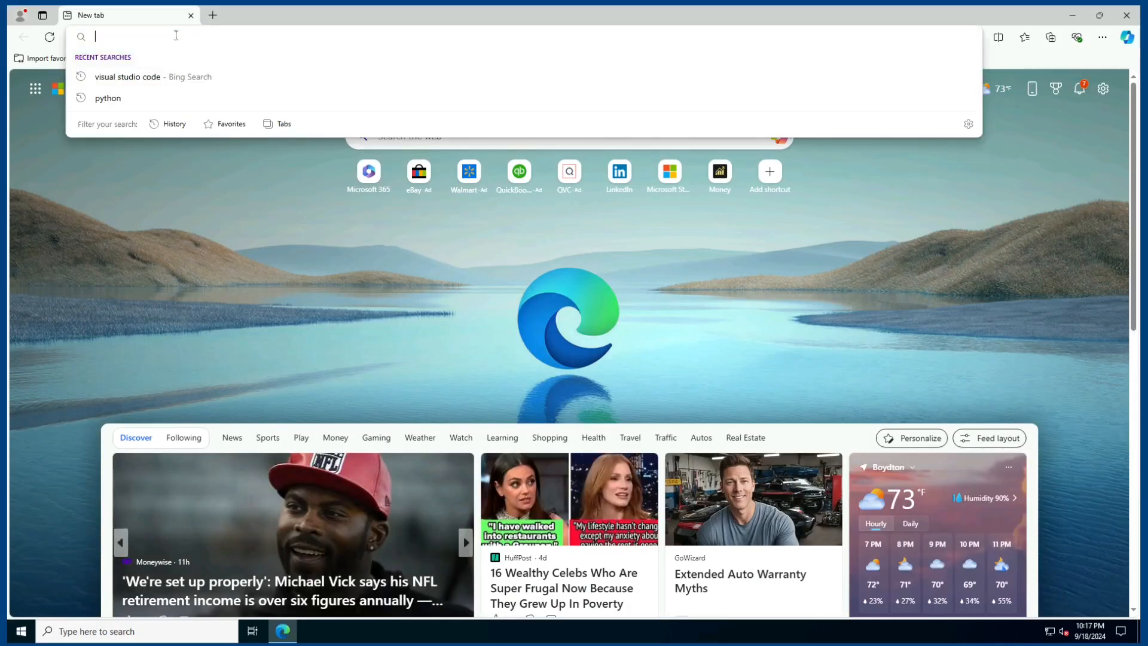
{"action": "type", "text": "visual studio code"}
{"action": "key", "text": "Return"}
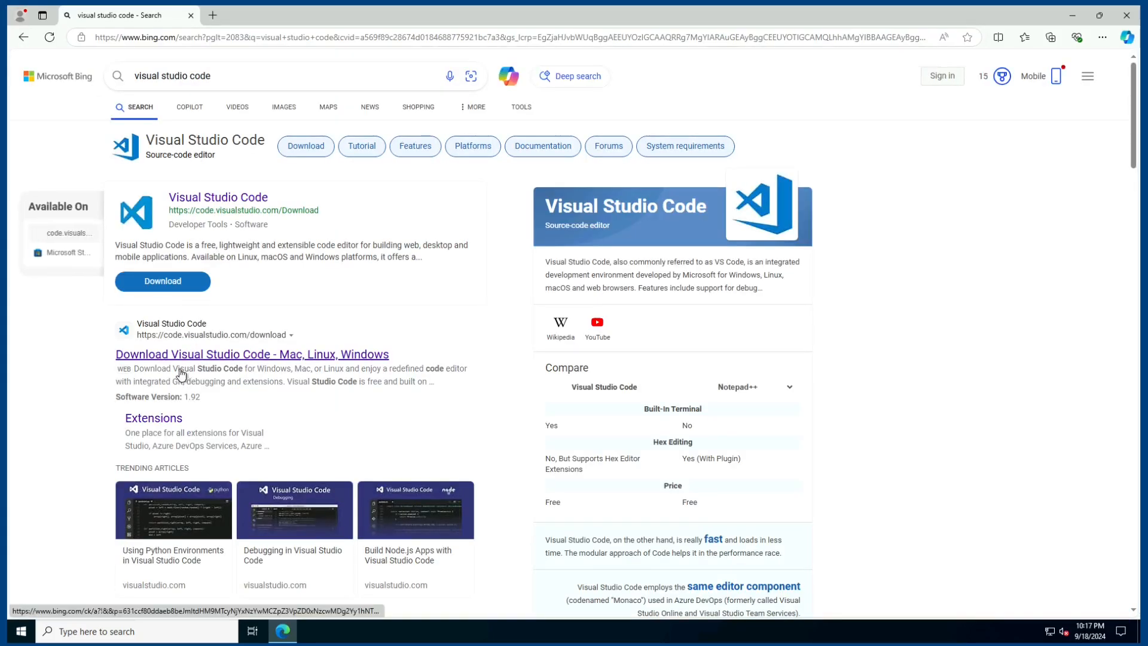
{"action": "mouse_move", "coordinate": [247, 358]}
{"action": "left_mouse_down"}
{"action": "mouse_move", "coordinate": [235, 338]}
{"action": "mouse_move", "coordinate": [236, 353]}
{"action": "left_mouse_up"}
{"action": "left_click", "coordinate": [237, 353]}
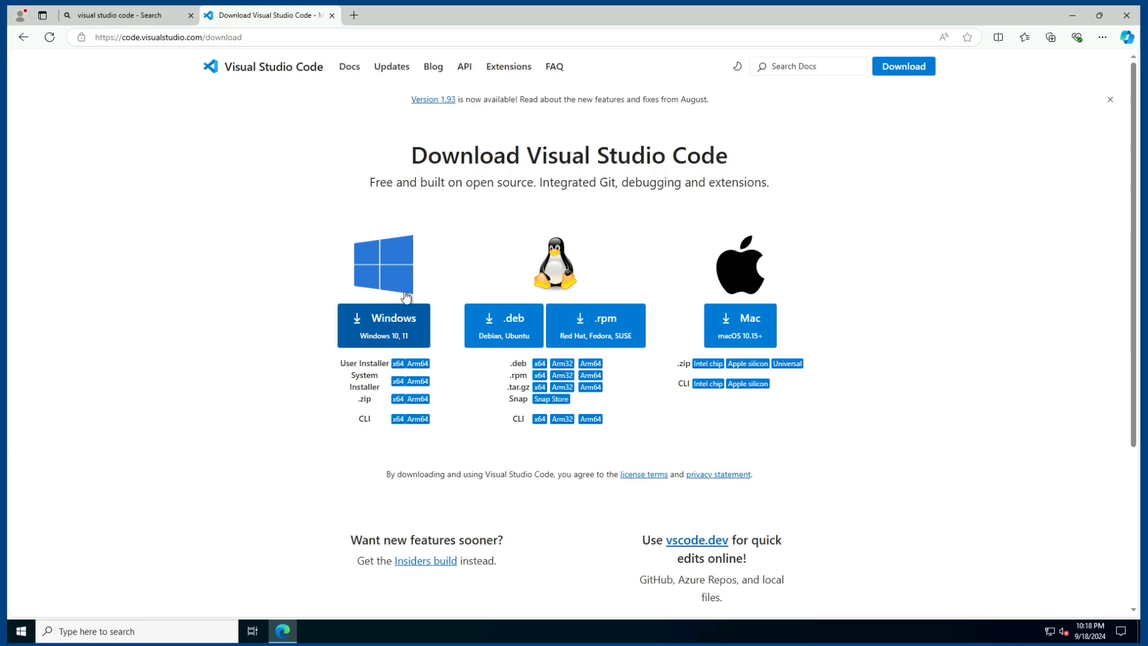
Step: Download the Windows 10, 11 installer of Visual Studio Code and close the browser
{"action": "left_click", "coordinate": [371, 337]}
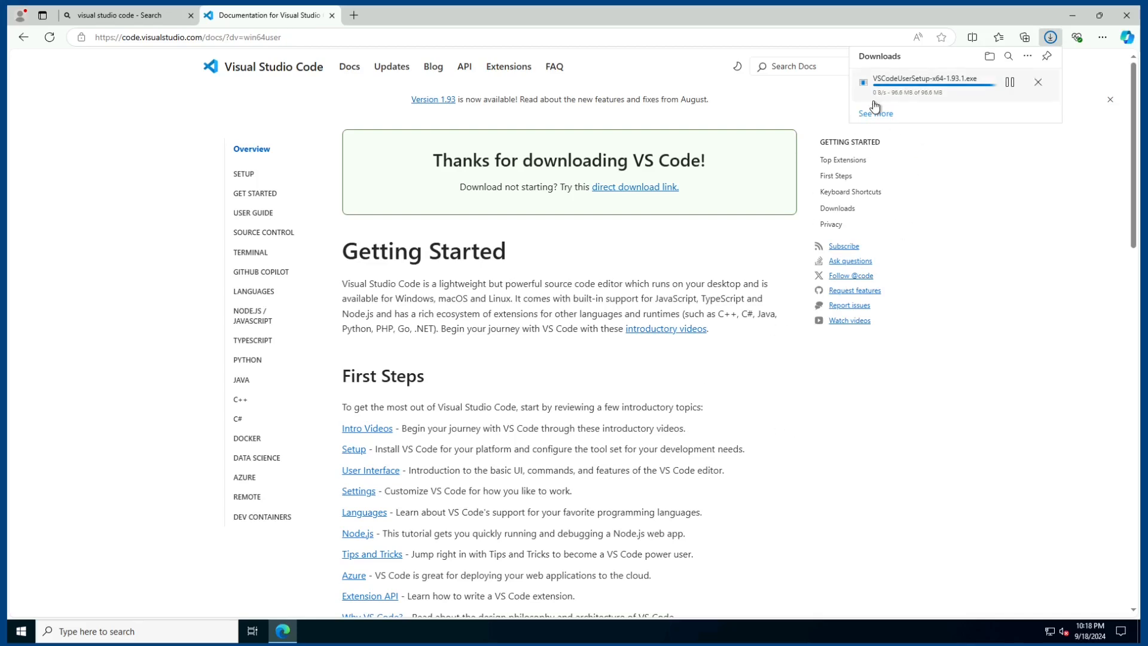
{"action": "double_click", "coordinate": [997, 21]}
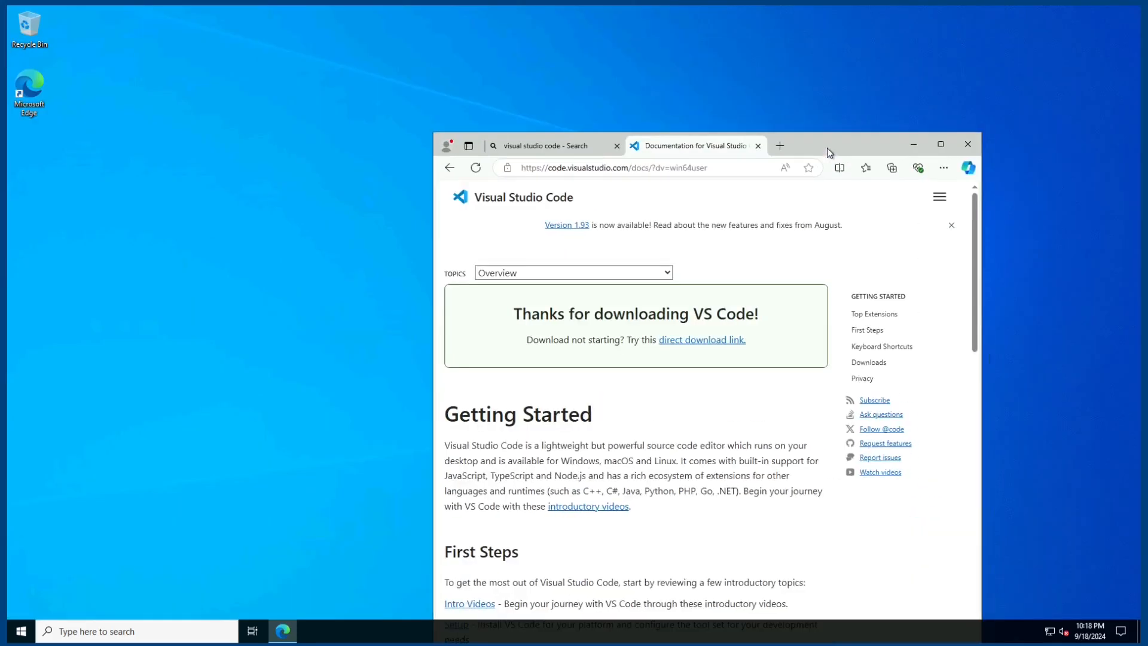
{"action": "left_click", "coordinate": [968, 144]}
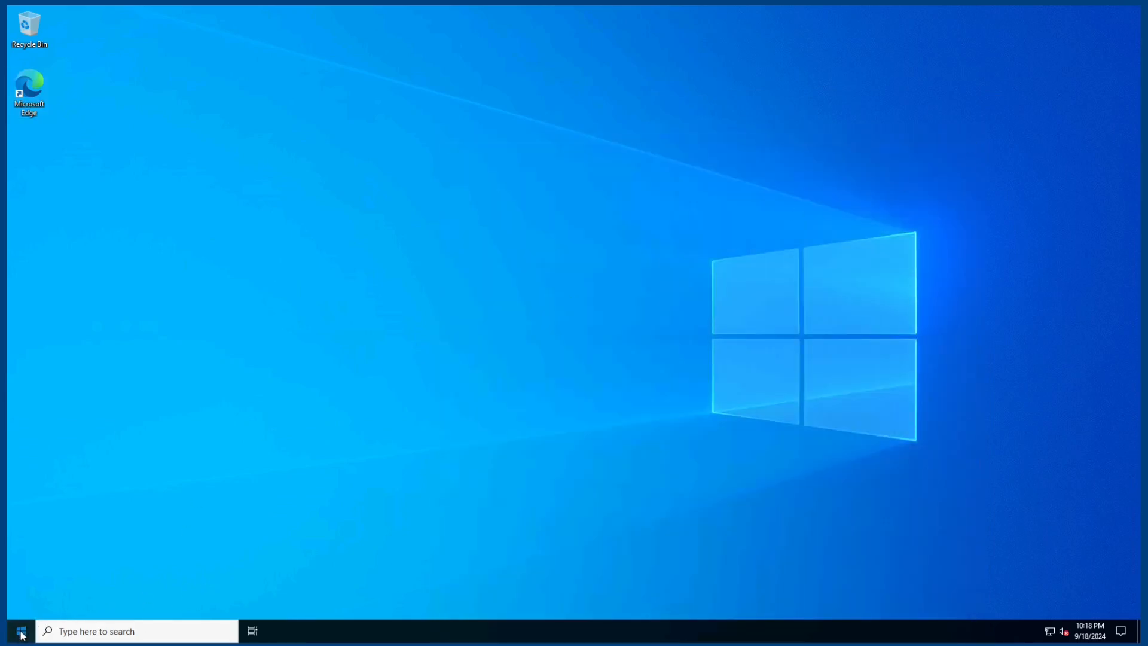
Step: Run VSCodeUserSetup-x64-1.93.1 from the Downloads folder in File Explorer and agree to continue as Administrator
{"action": "left_click", "coordinate": [21, 631]}
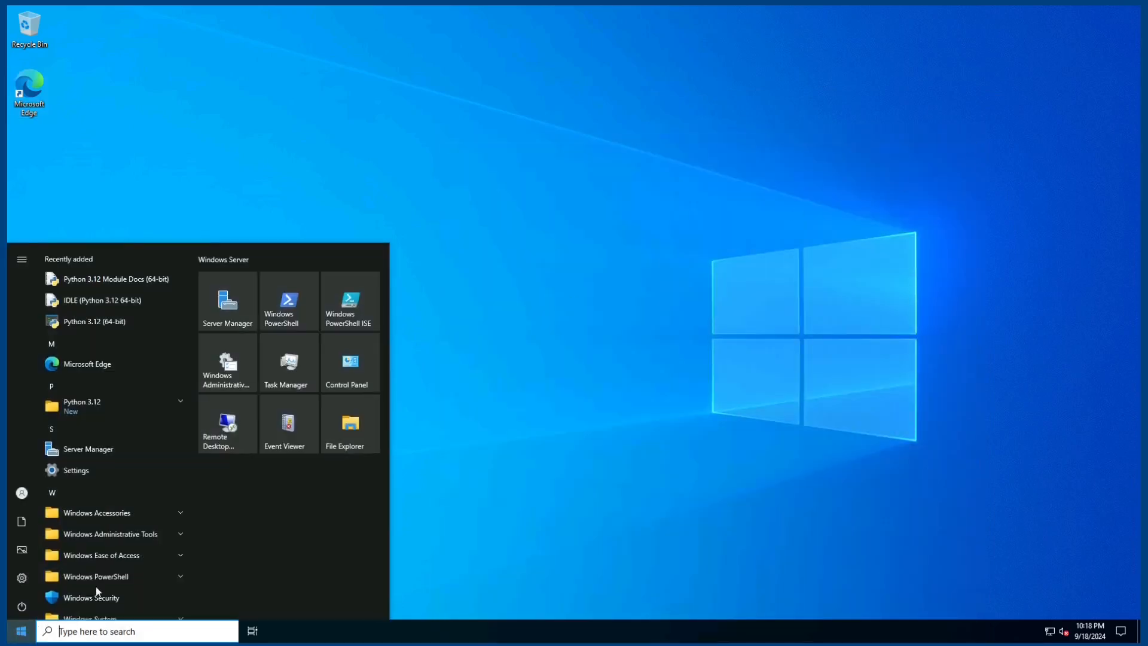
{"action": "left_click", "coordinate": [364, 433]}
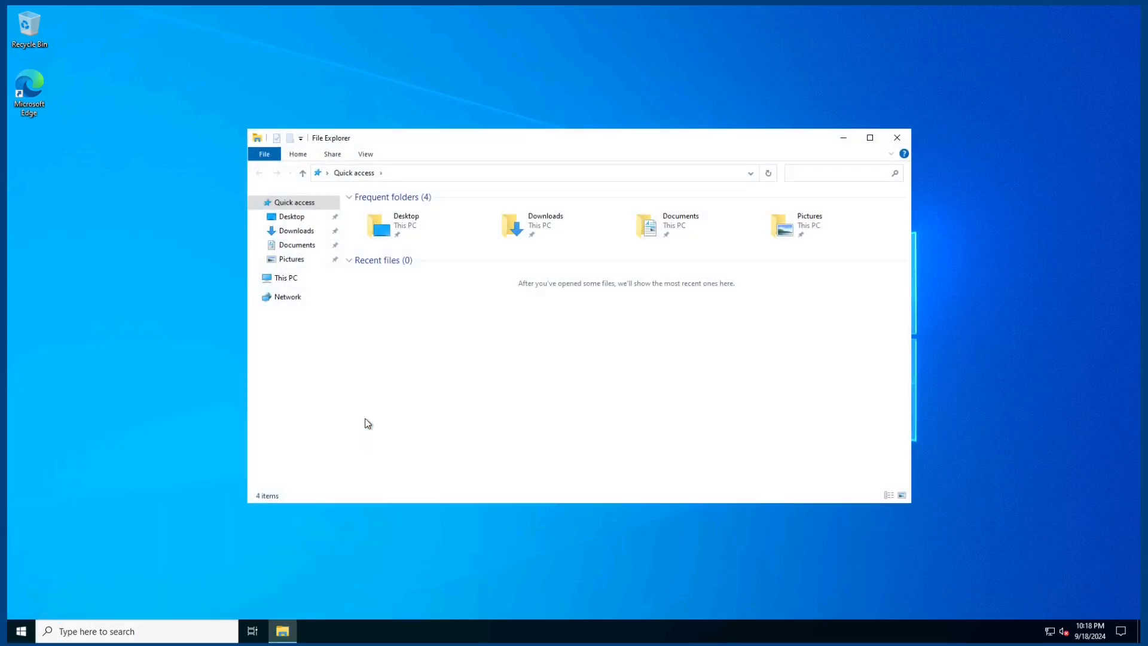
{"action": "left_click", "coordinate": [302, 231]}
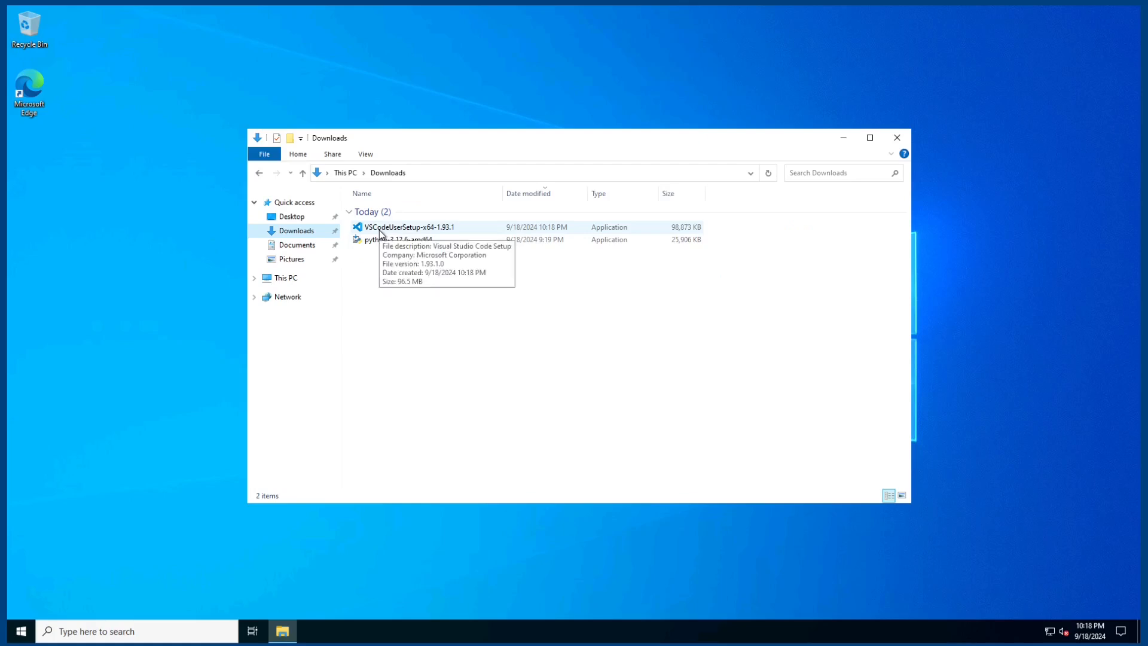
{"action": "double_click", "coordinate": [380, 229]}
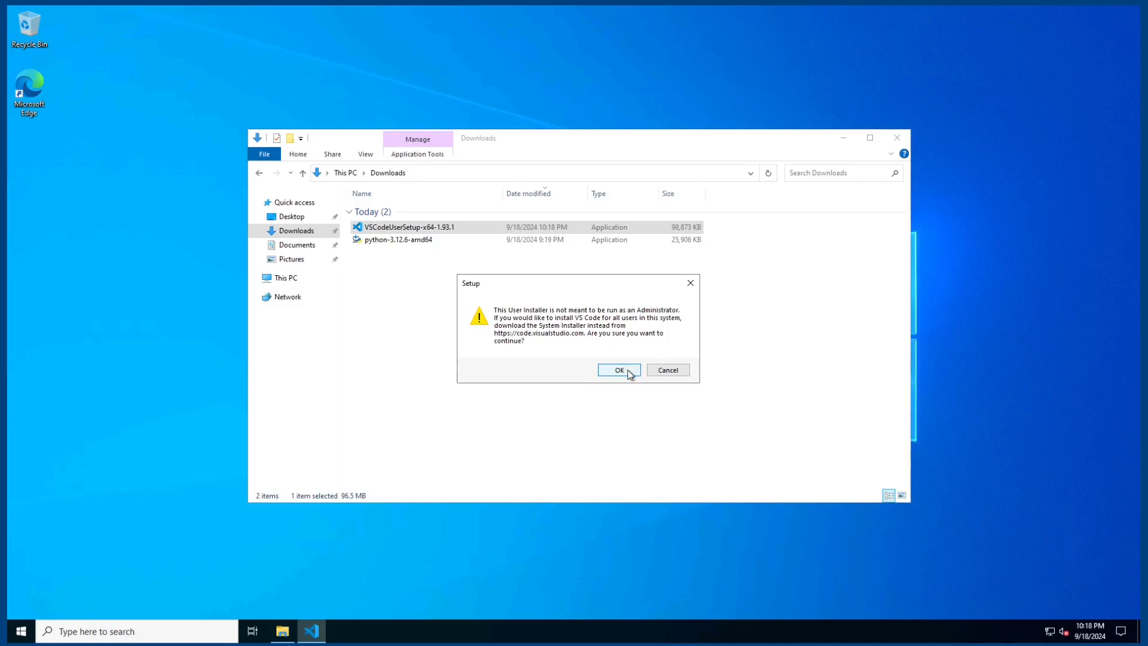
{"action": "left_click", "coordinate": [610, 375]}
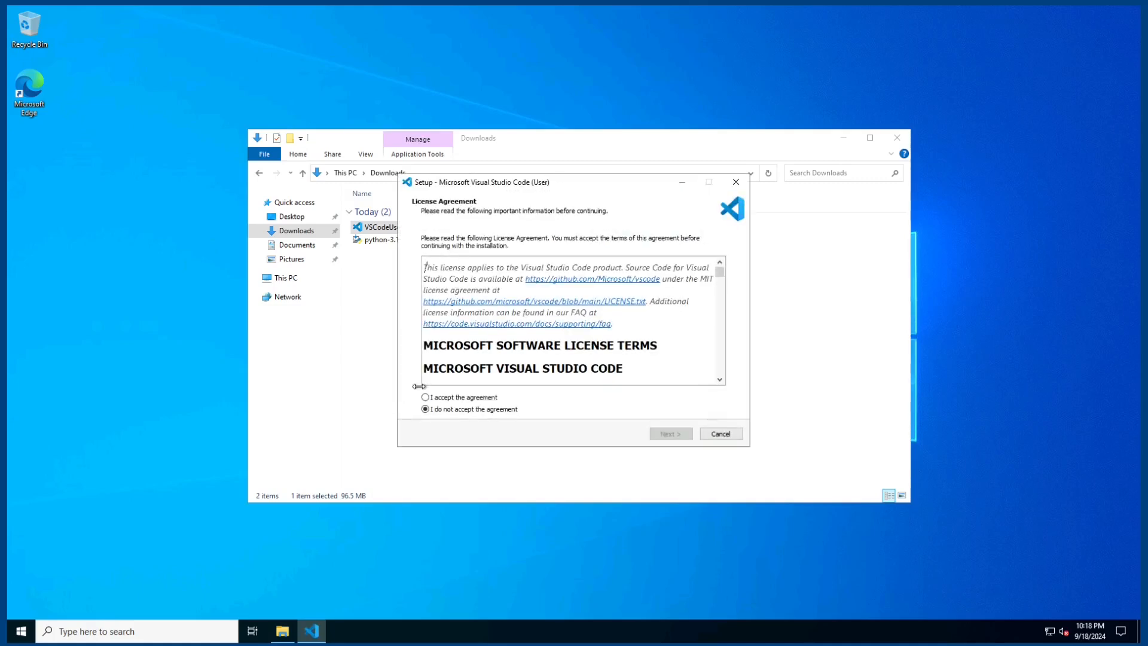
Step: Accept the license agreement and install Visual Studio Code with the default setup options
{"action": "left_click", "coordinate": [438, 398]}
{"action": "left_click", "coordinate": [670, 434]}
{"action": "left_click", "coordinate": [670, 435]}
{"action": "left_click", "coordinate": [670, 434]}
{"action": "left_click", "coordinate": [670, 434]}
{"action": "left_click", "coordinate": [670, 435]}
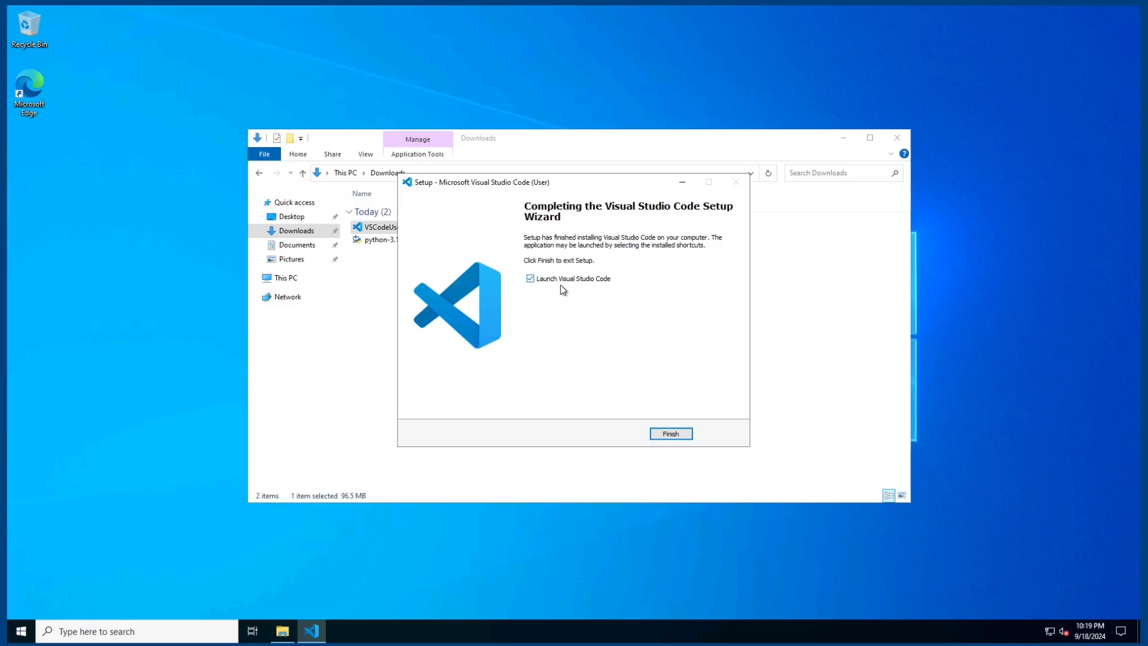
Step: Check the Start menu for the Visual Studio Code entry, and finish the setup with Launch Visual Studio Code enabled
{"action": "left_click", "coordinate": [21, 633]}
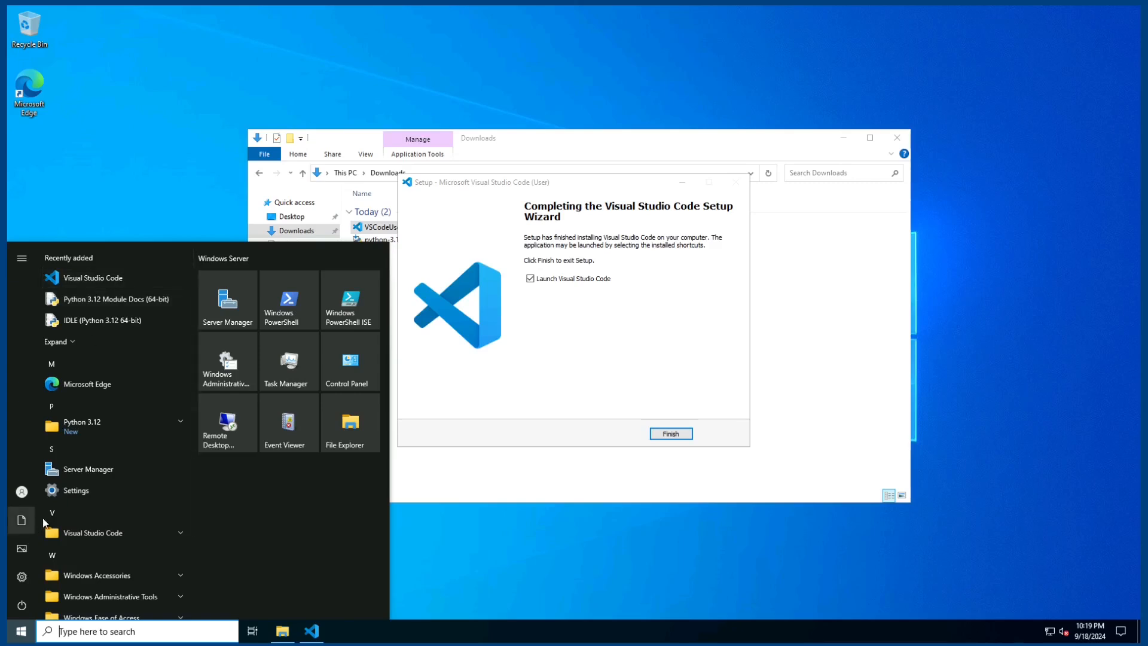
{"action": "left_click", "coordinate": [112, 534]}
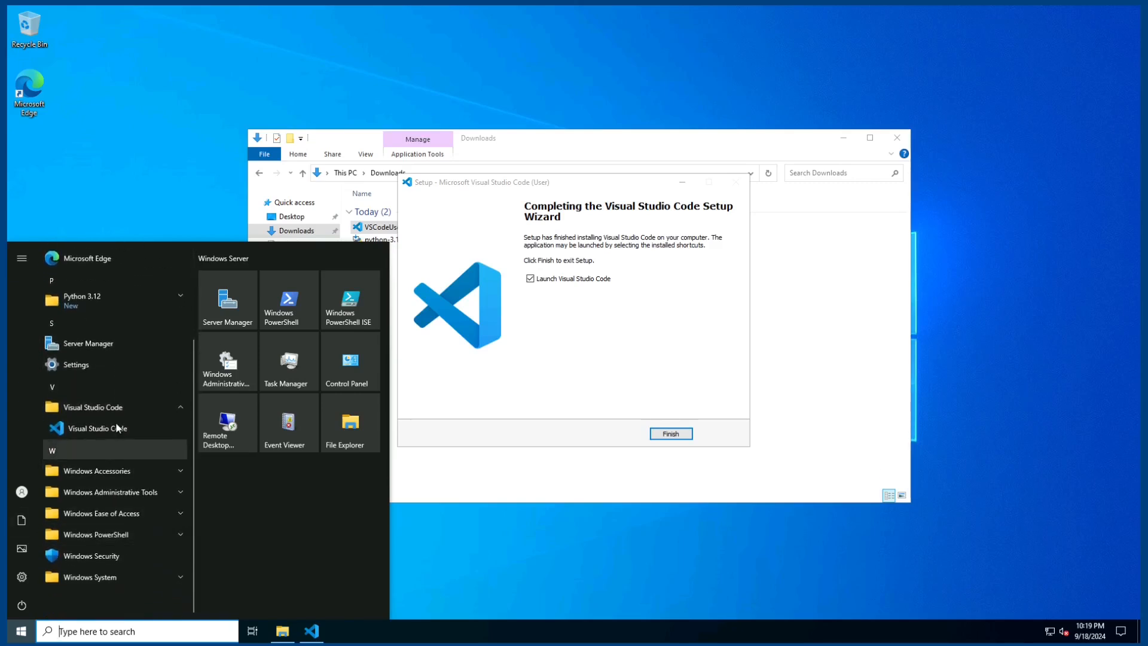
{"action": "left_click", "coordinate": [671, 432]}
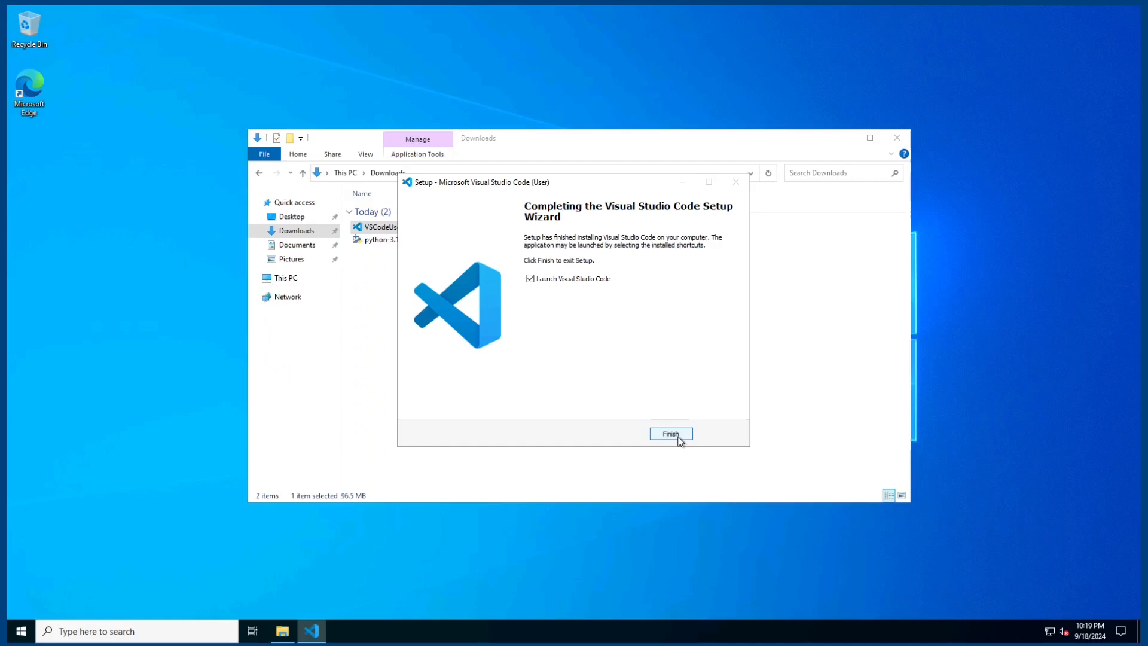
{"action": "left_click", "coordinate": [671, 433]}
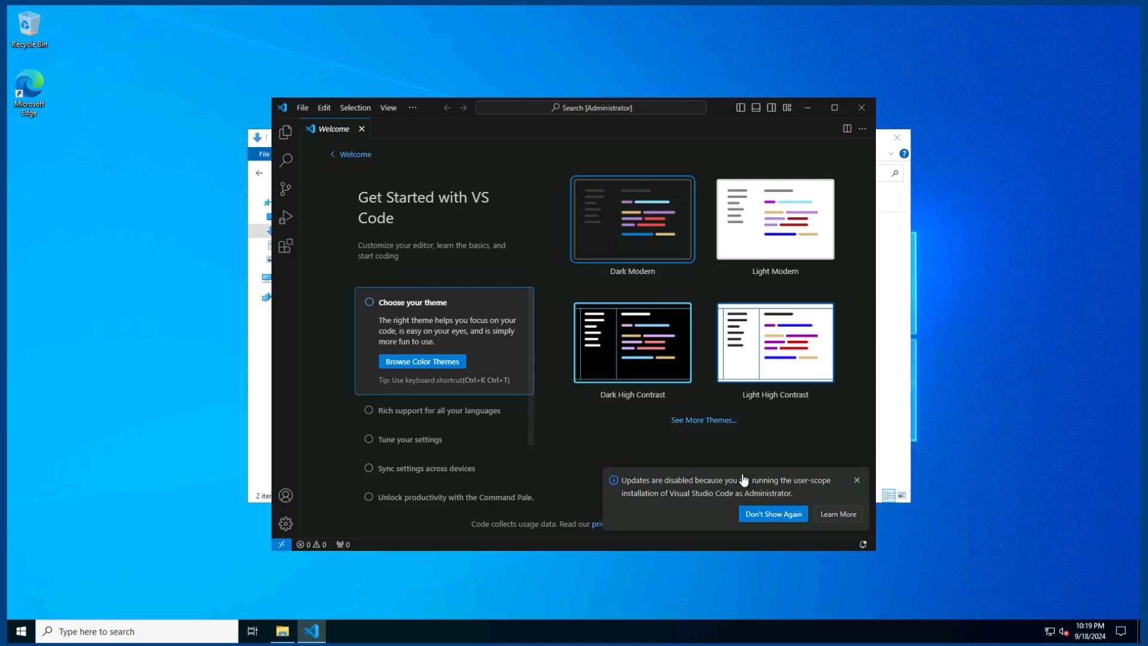
Step: Dismiss the updates notification, choose the Dark Modern color theme and close the Welcome page
{"action": "left_click", "coordinate": [857, 481]}
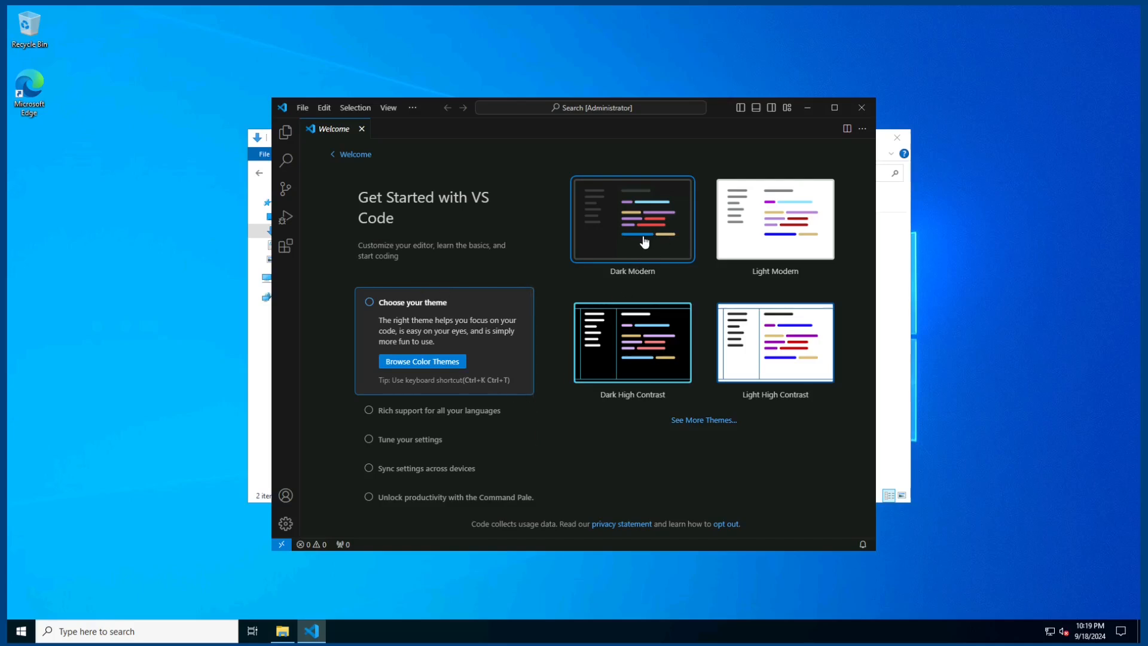
{"action": "left_click", "coordinate": [434, 363]}
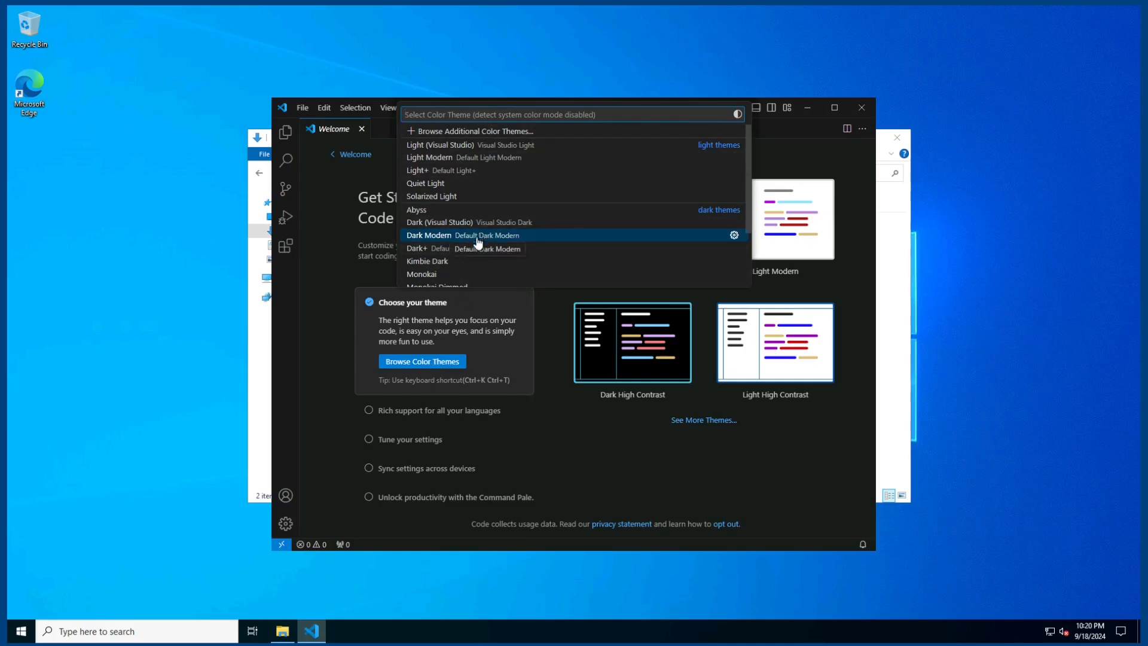
{"action": "left_click", "coordinate": [443, 236]}
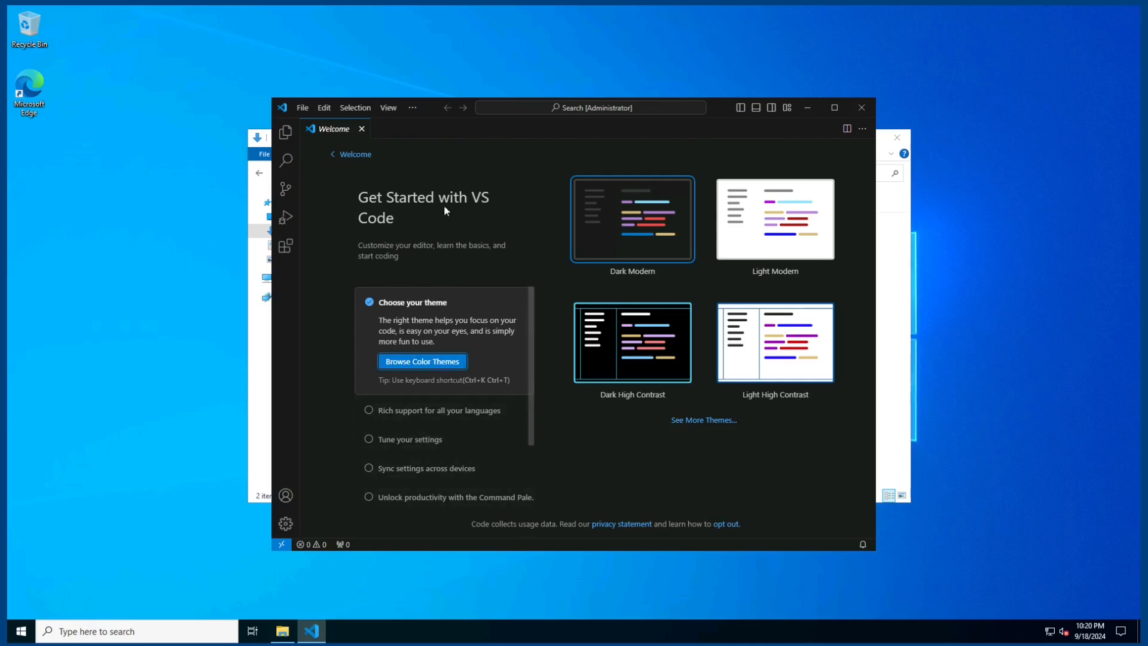
{"action": "left_click", "coordinate": [362, 129]}
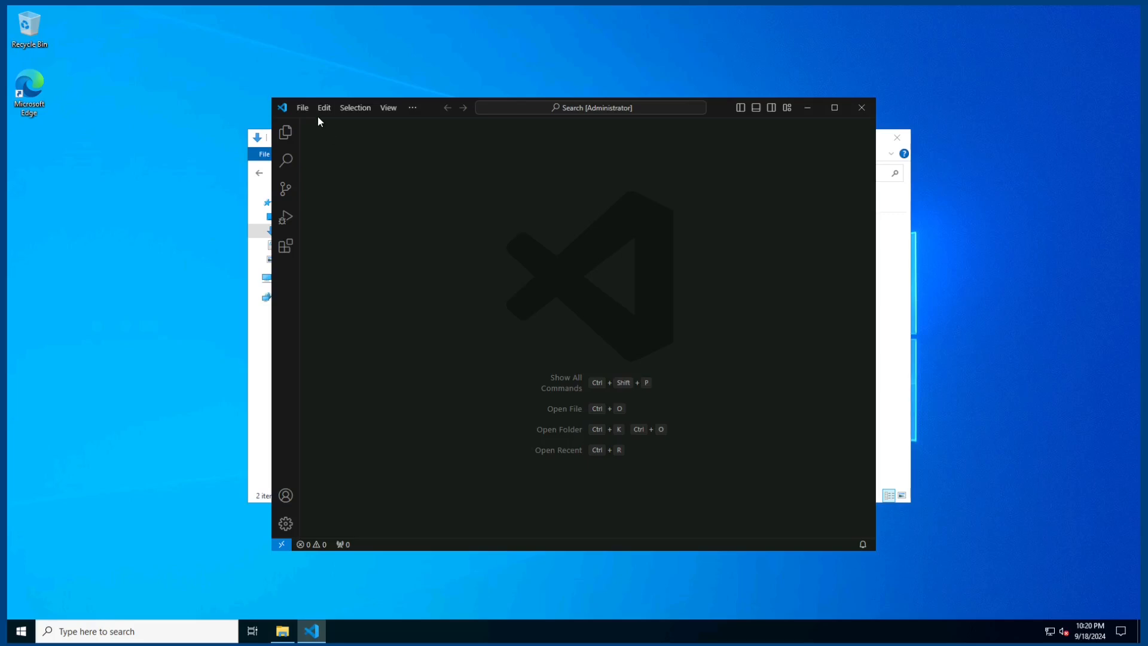
Step: Create a new text file and set its language mode to Python
{"action": "left_click", "coordinate": [301, 113]}
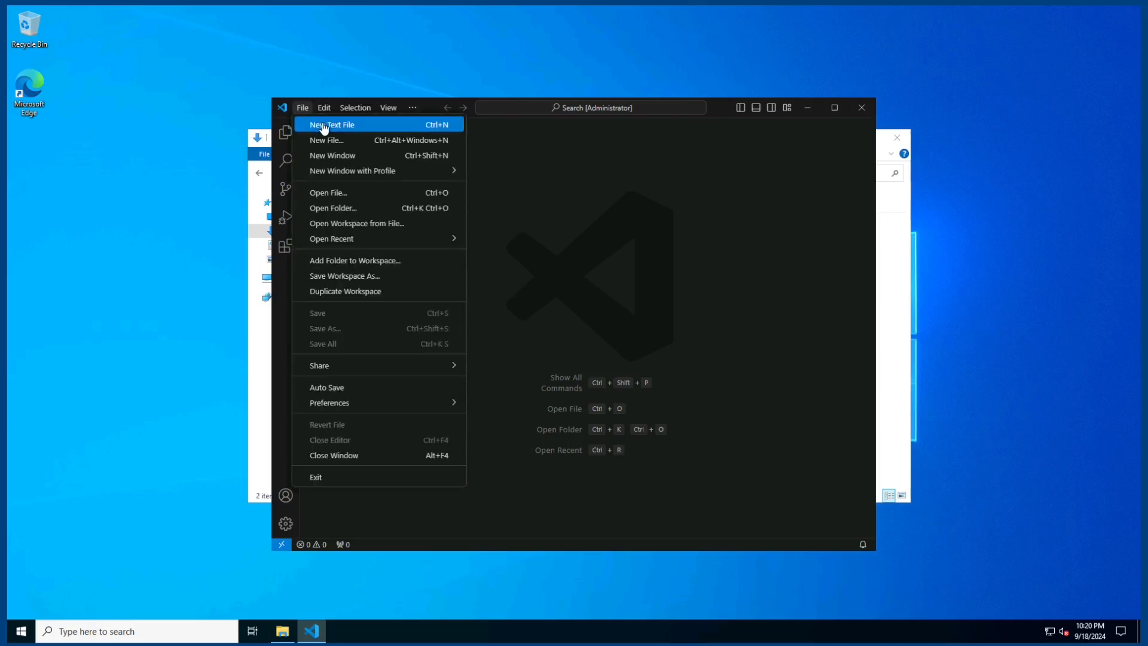
{"action": "left_click", "coordinate": [320, 124]}
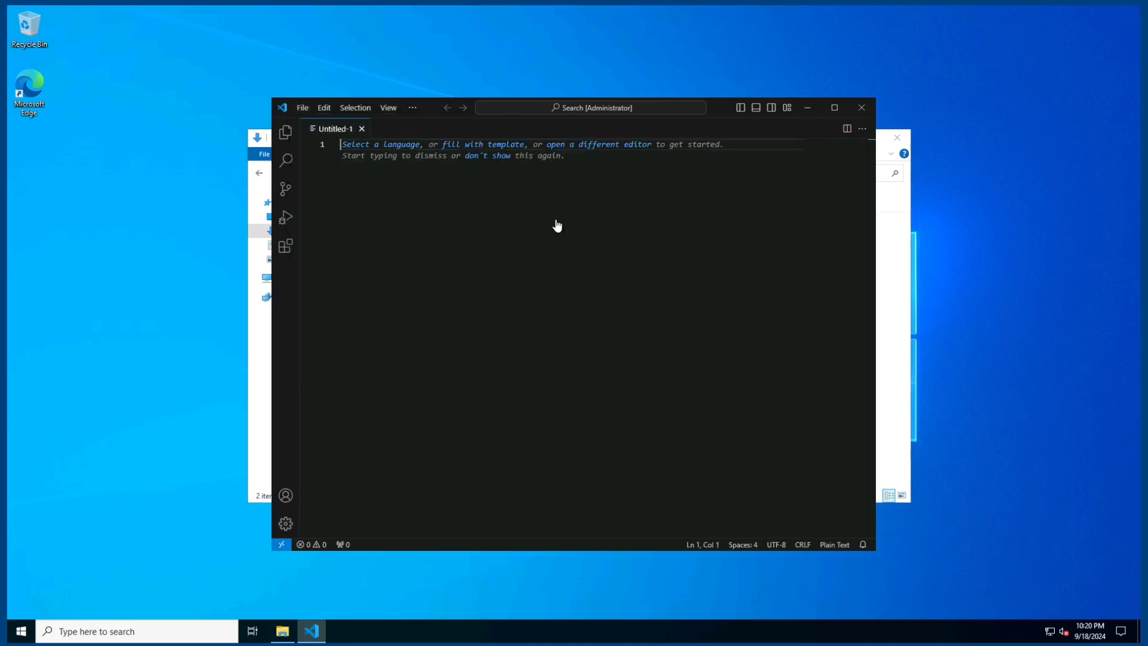
{"action": "left_click", "coordinate": [362, 145]}
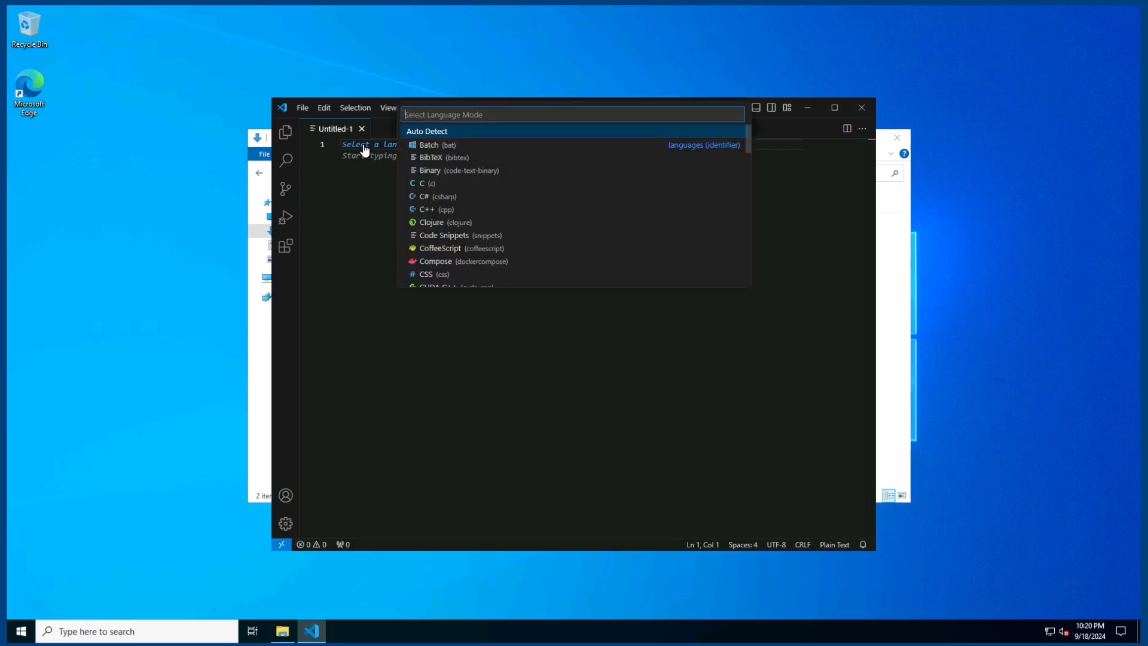
{"action": "type", "text": "python"}
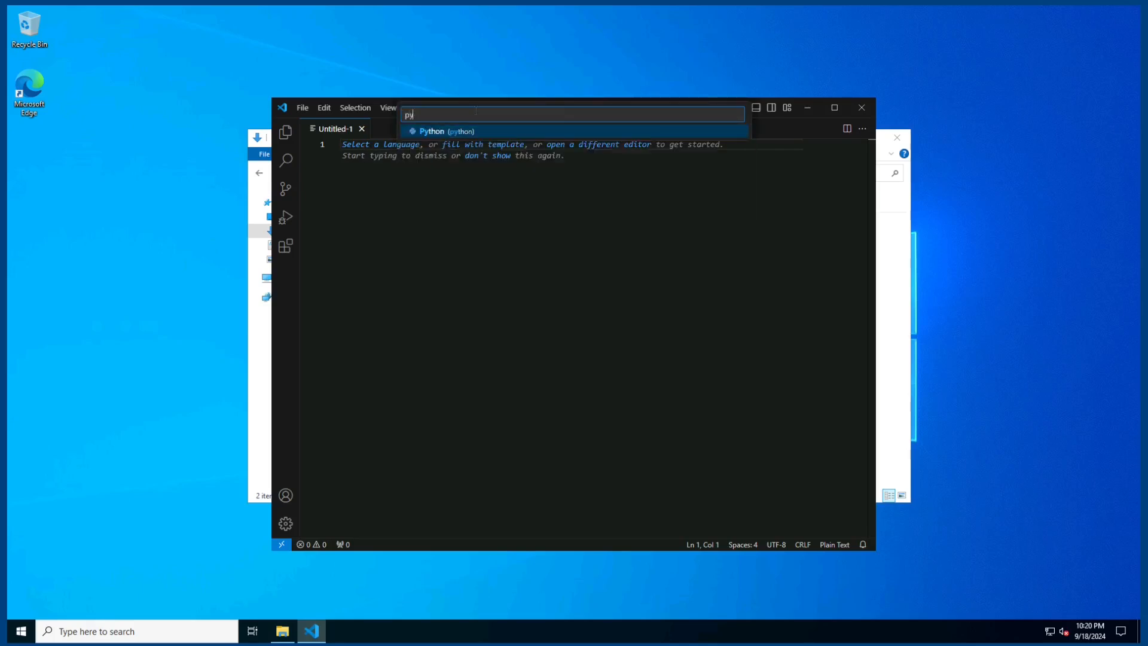
{"action": "left_click", "coordinate": [453, 131]}
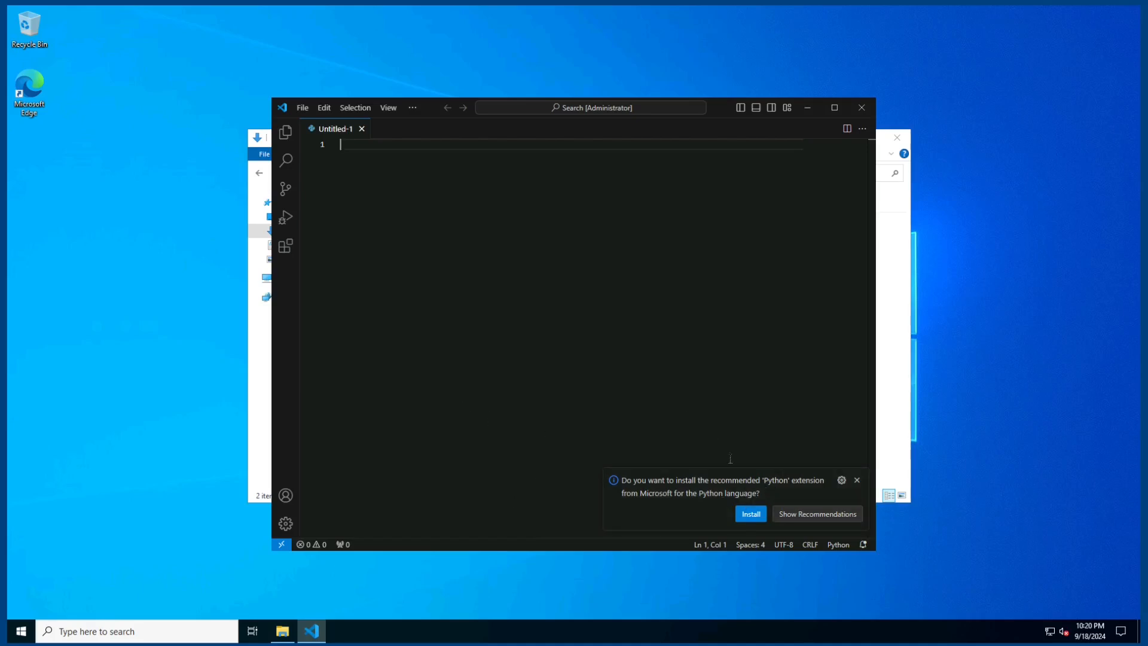
Step: Install the recommended Python extension from Microsoft
{"action": "left_click", "coordinate": [751, 514]}
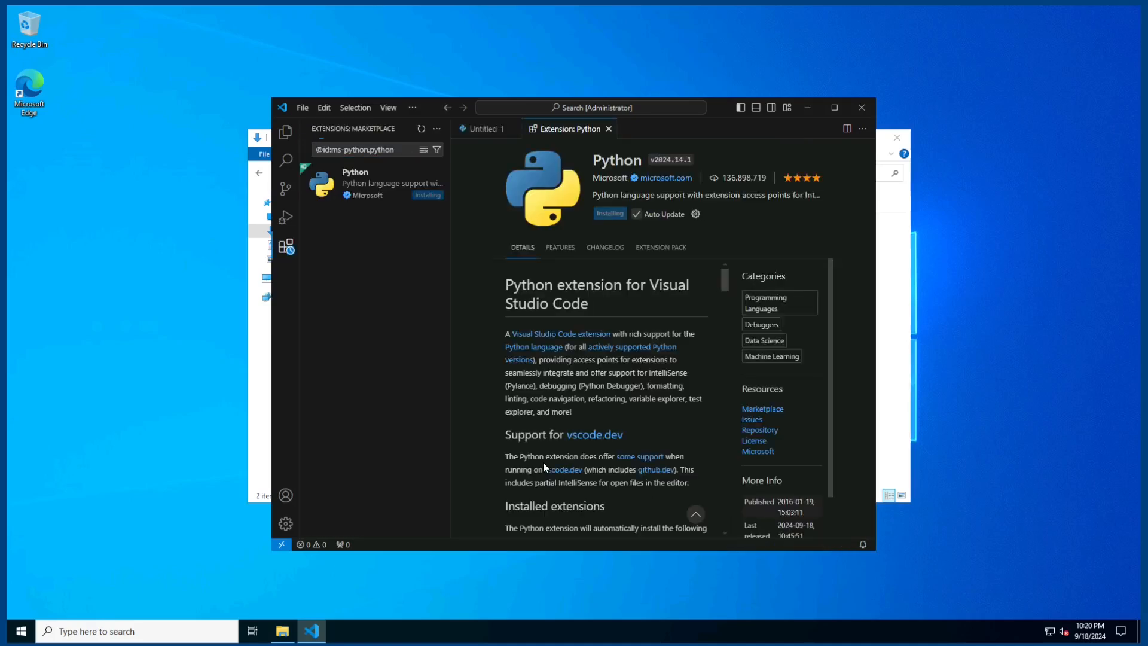
{"action": "left_click", "coordinate": [594, 247]}
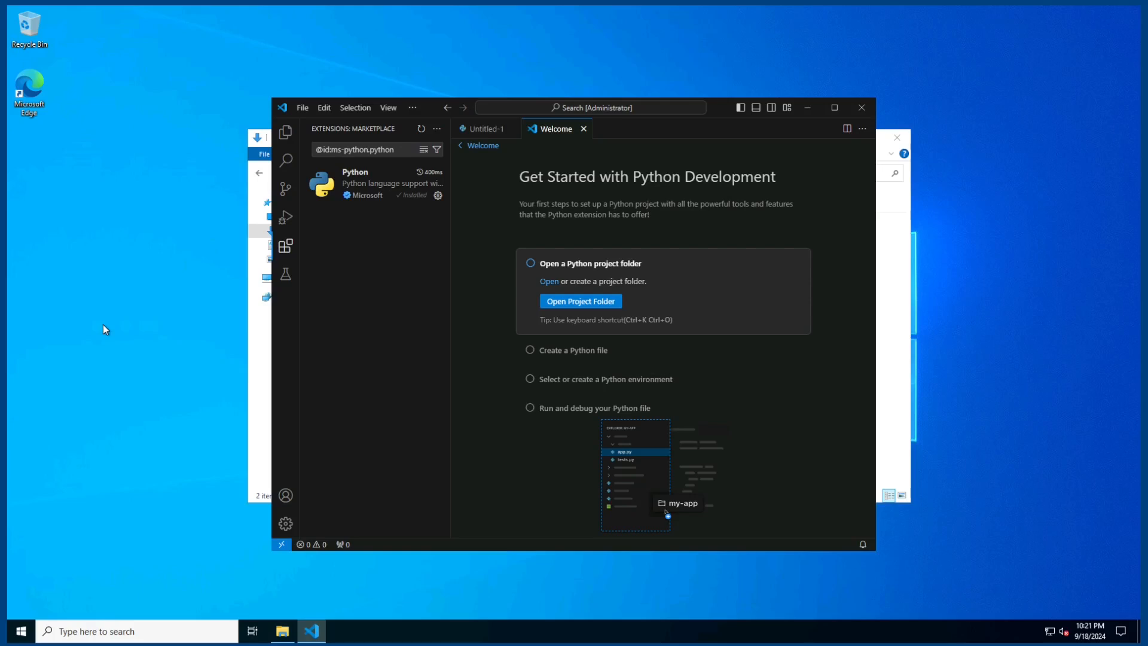
Step: Open the Documents folder as the Python project folder, trust its authors including the parent folder, and close the Welcome page
{"action": "left_click", "coordinate": [583, 305]}
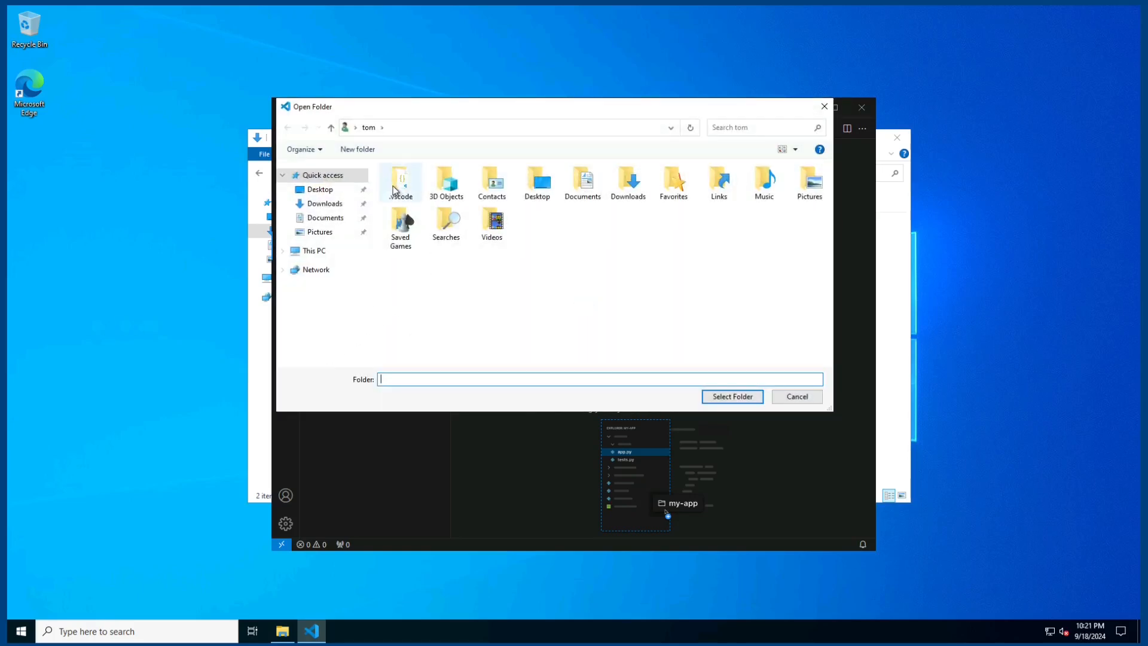
{"action": "left_click", "coordinate": [323, 223]}
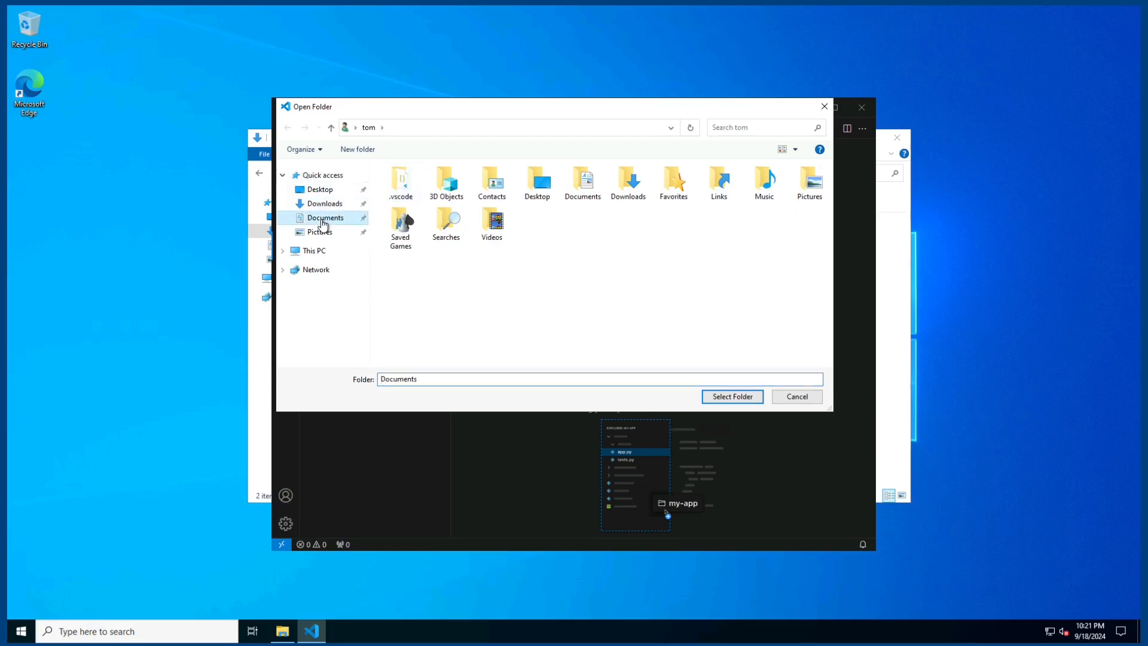
{"action": "left_click", "coordinate": [723, 403]}
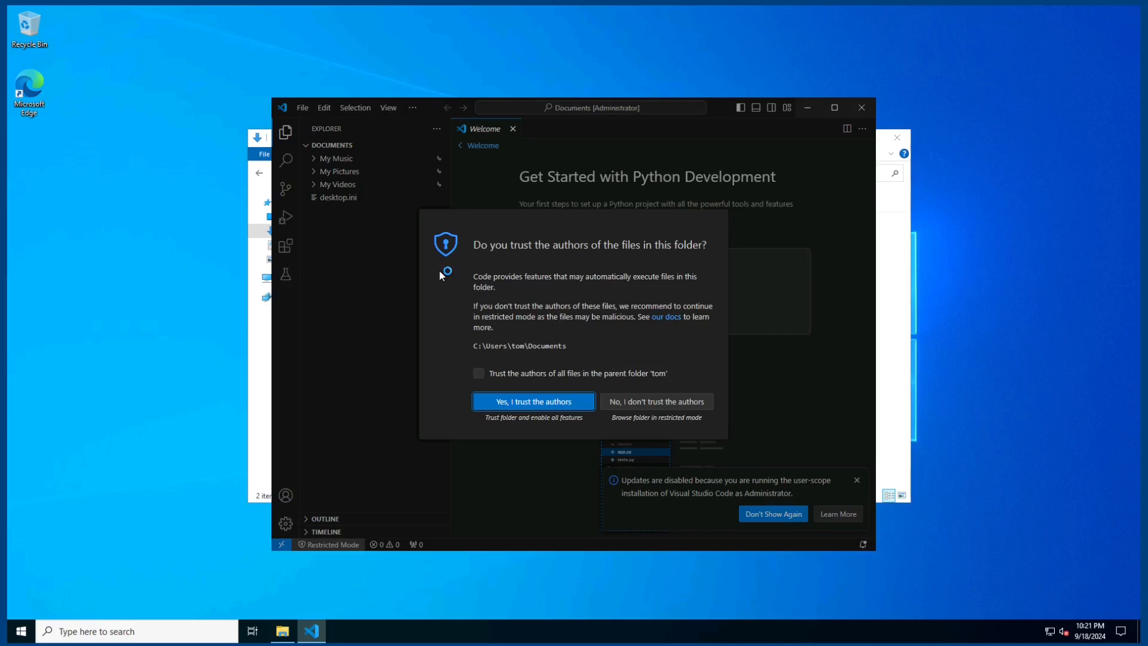
{"action": "left_click", "coordinate": [480, 375]}
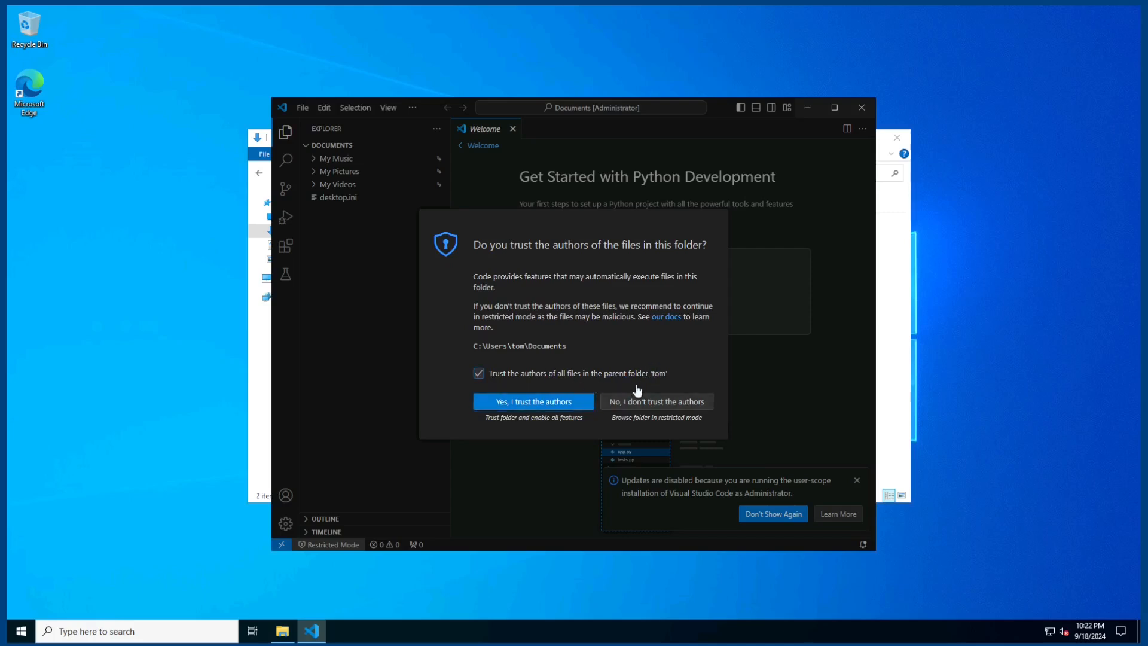
{"action": "left_click", "coordinate": [544, 407]}
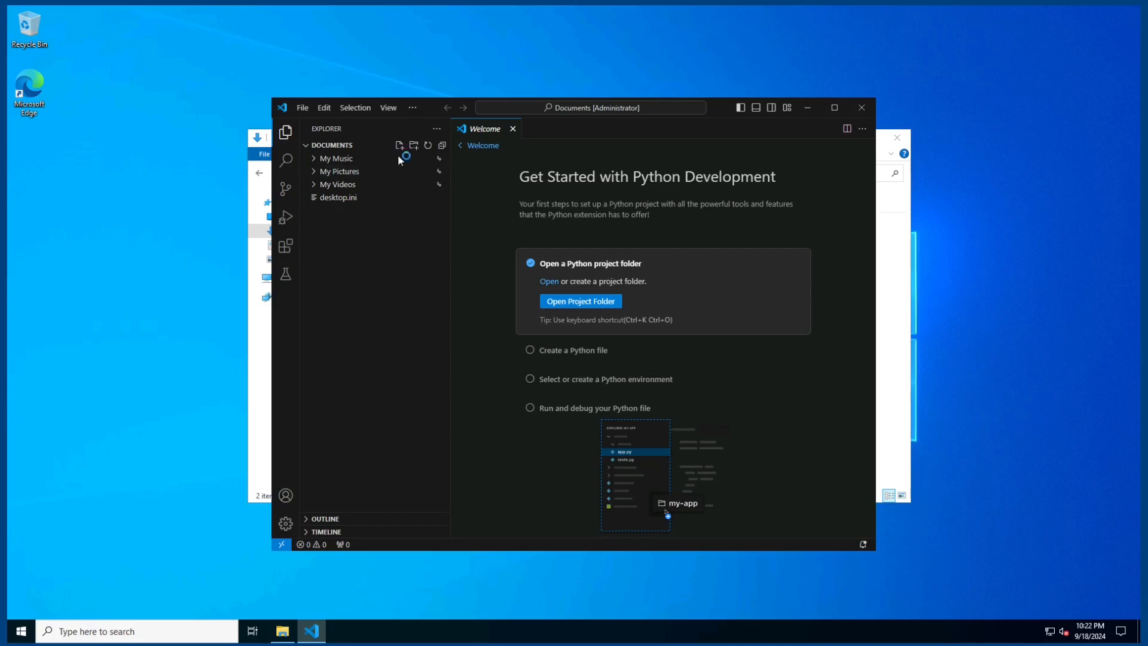
{"action": "left_click", "coordinate": [514, 131]}
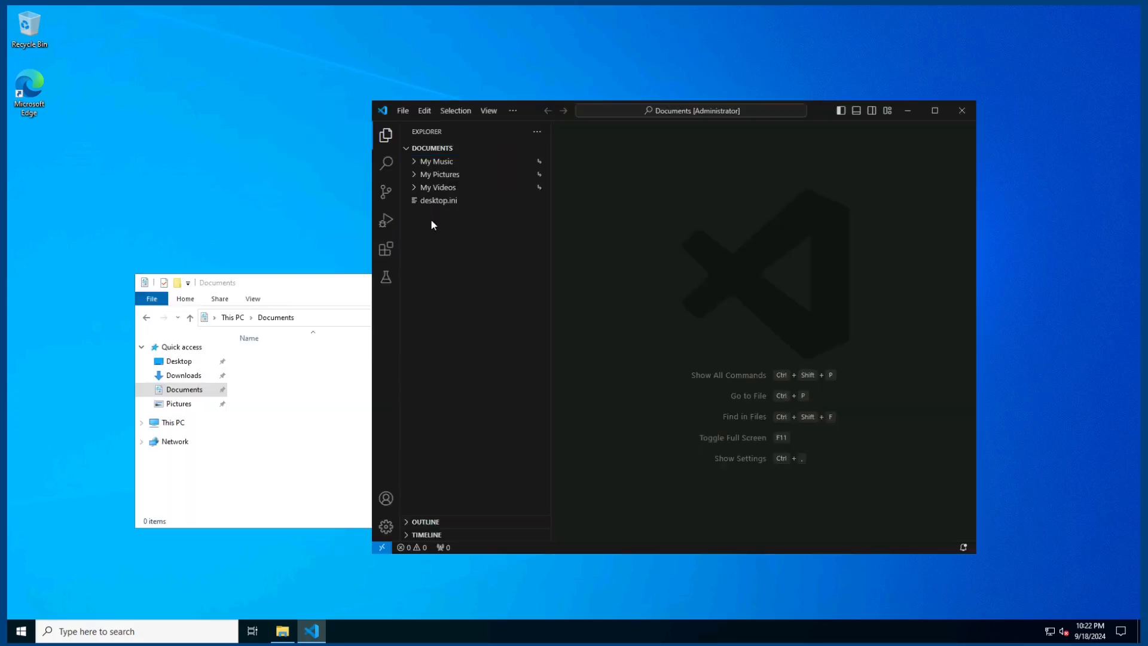
Step: Create a new file named test.py in the Documents project folder
{"action": "right_click", "coordinate": [432, 221]}
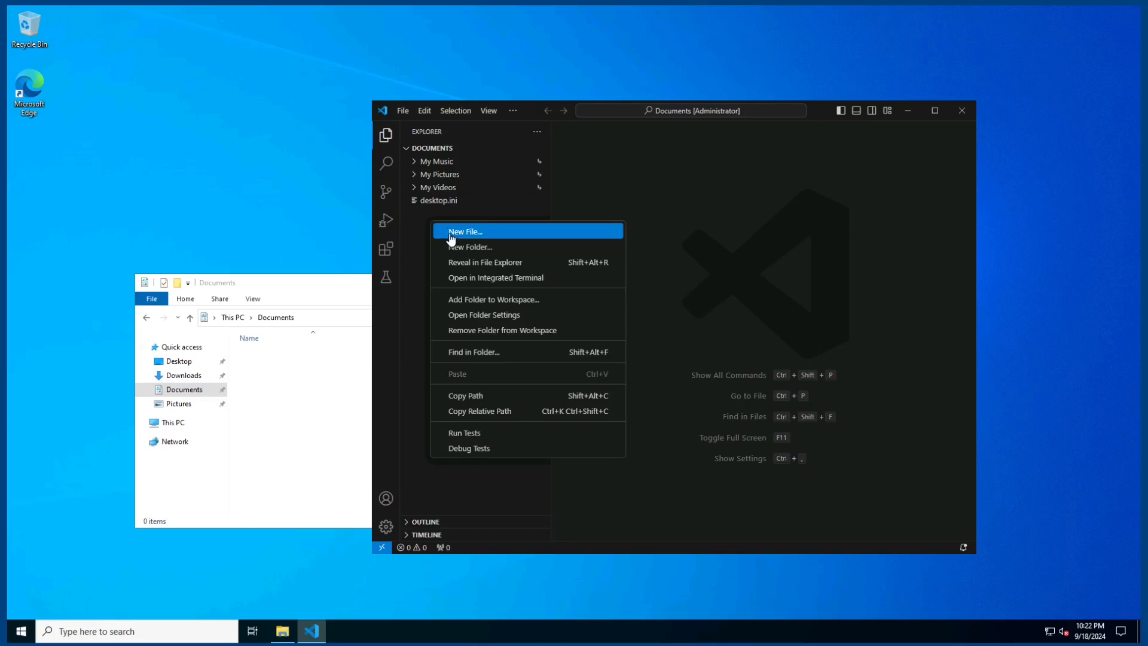
{"action": "left_click", "coordinate": [451, 235]}
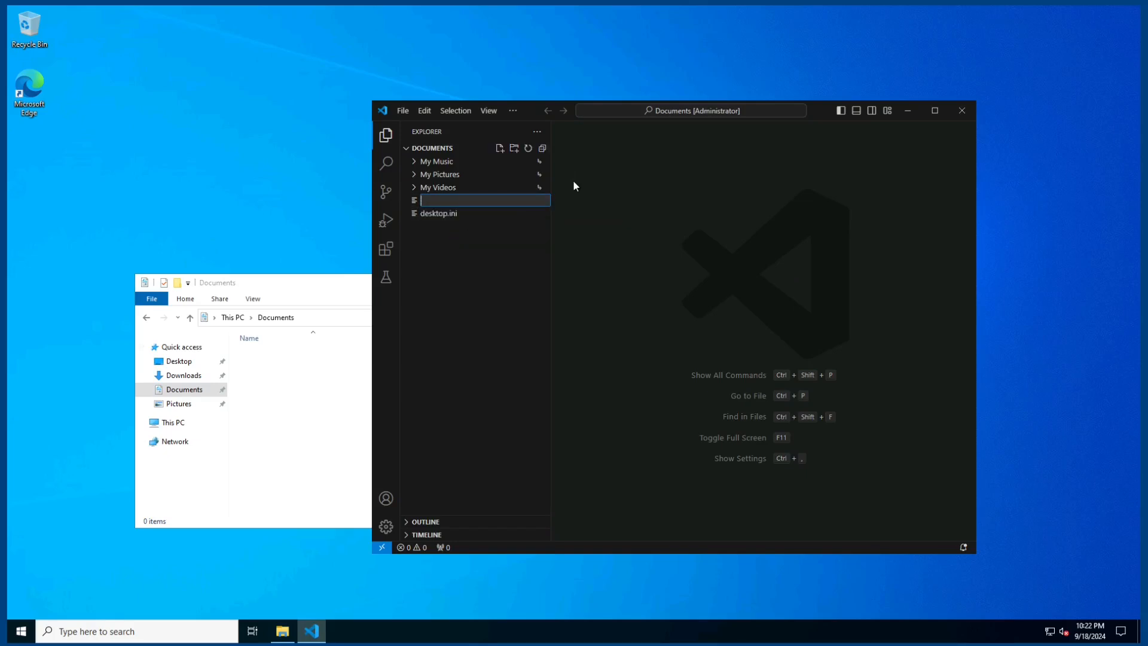
{"action": "type", "text": "test.py"}
{"action": "left_click", "coordinate": [435, 202]}
{"action": "left_click", "coordinate": [479, 202]}
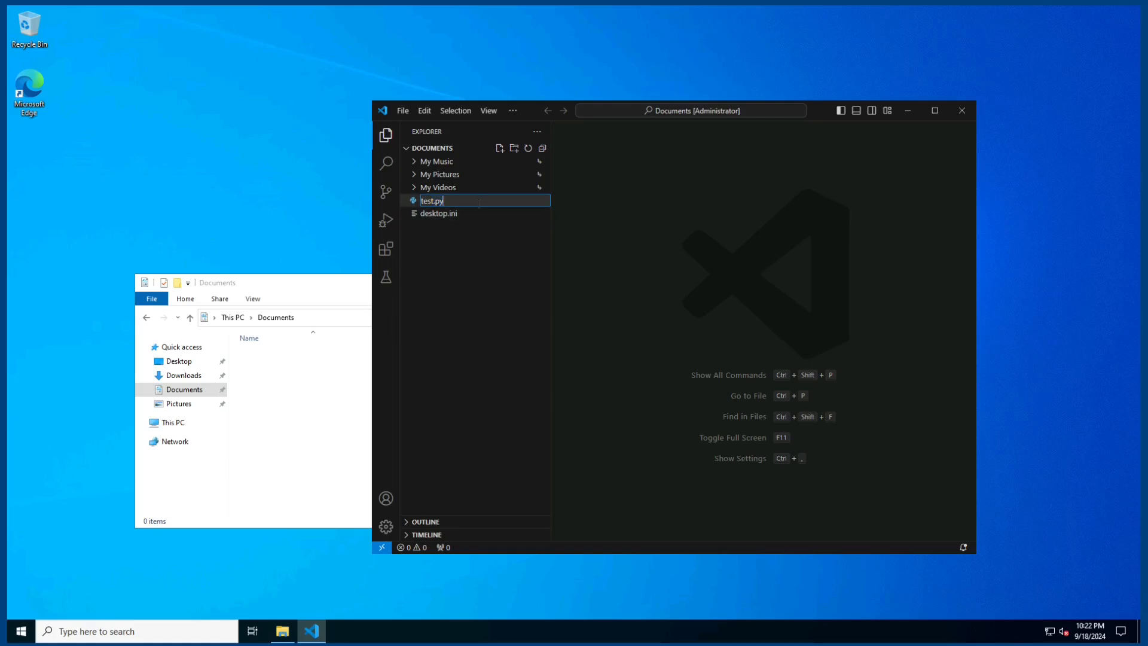
{"action": "left_click", "coordinate": [490, 280]}
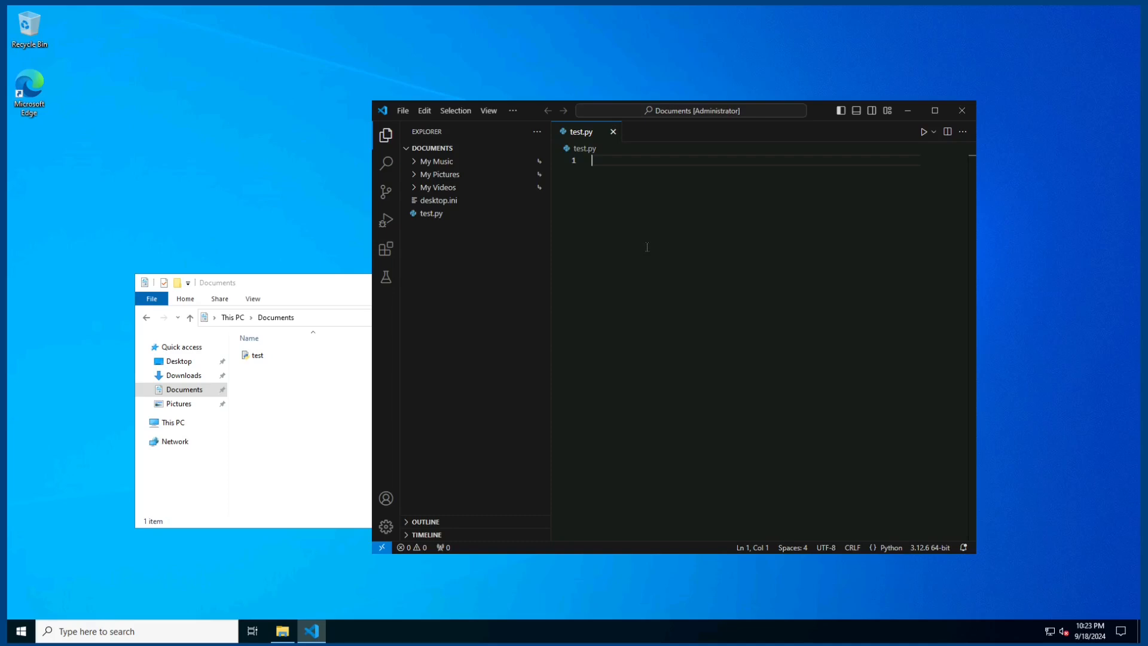
Step: Write print("Hello World") on the first line of test.py and run the Python file
{"action": "type", "text": "print"}
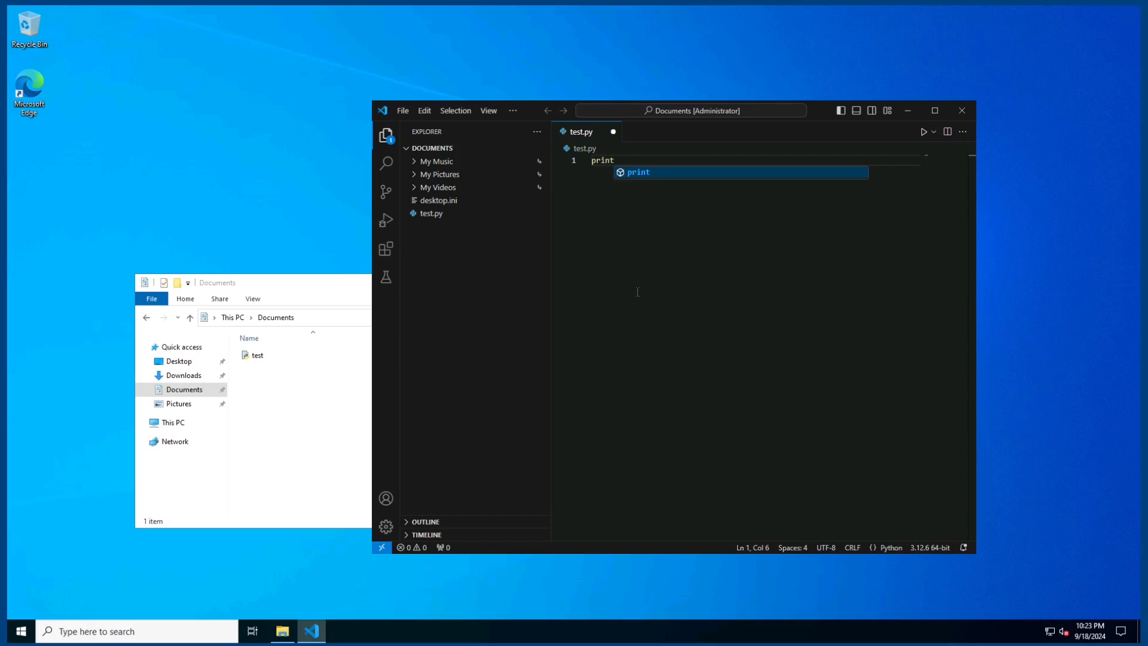
{"action": "type", "text": "("}
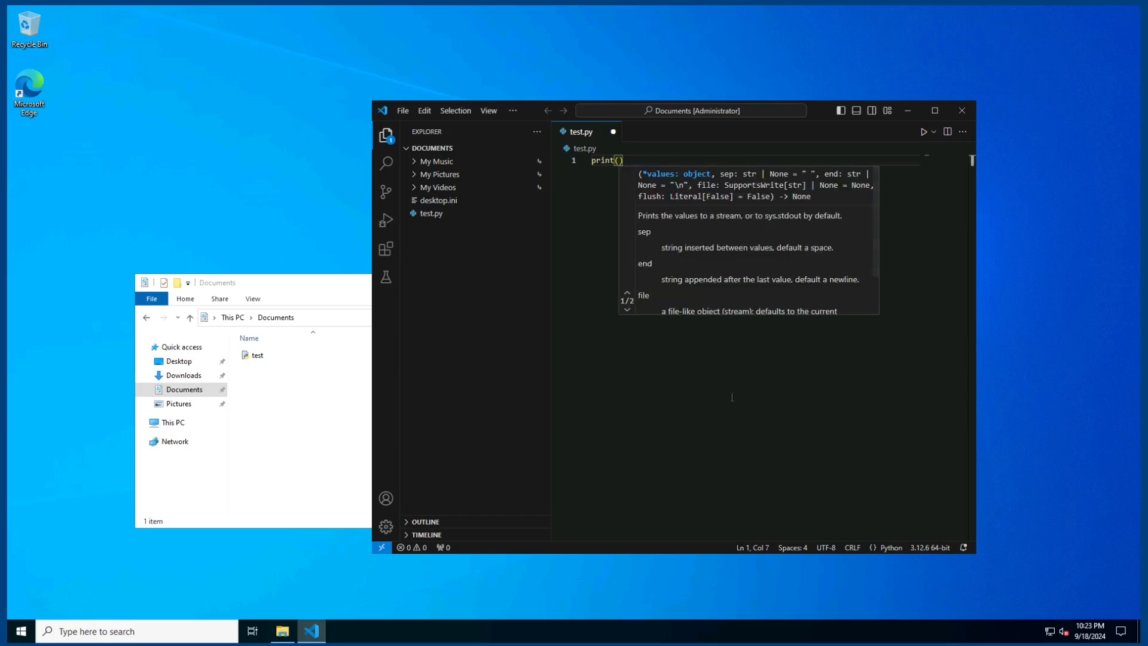
{"action": "type", "text": "\""}
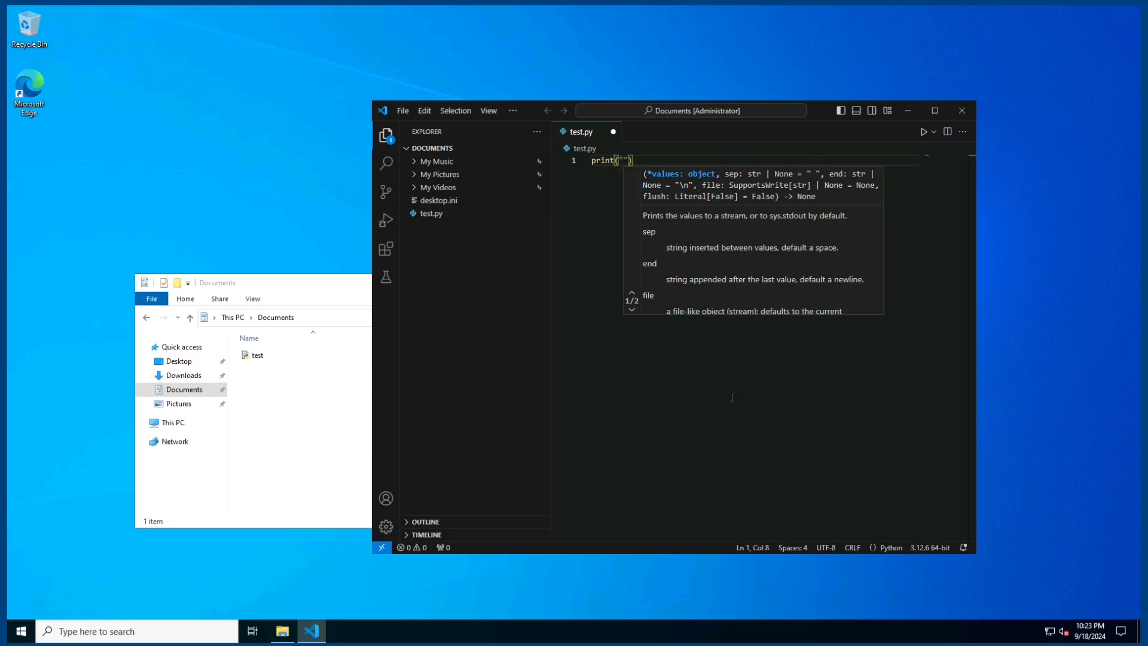
{"action": "type", "text": "Hello World"}
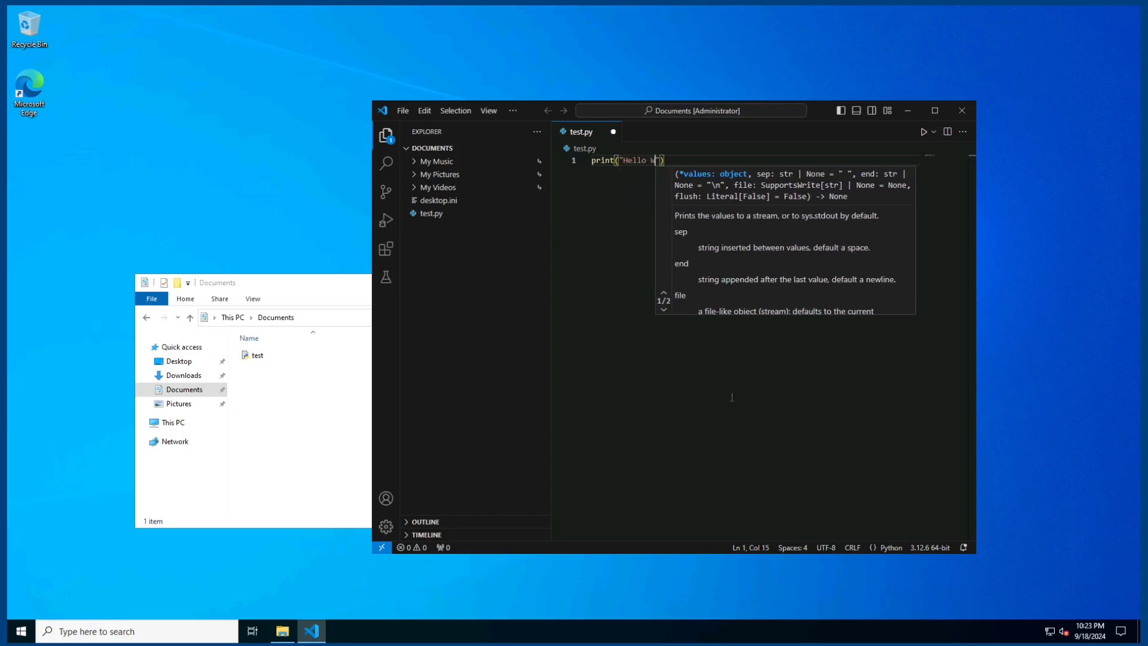
{"action": "key", "text": "End"}
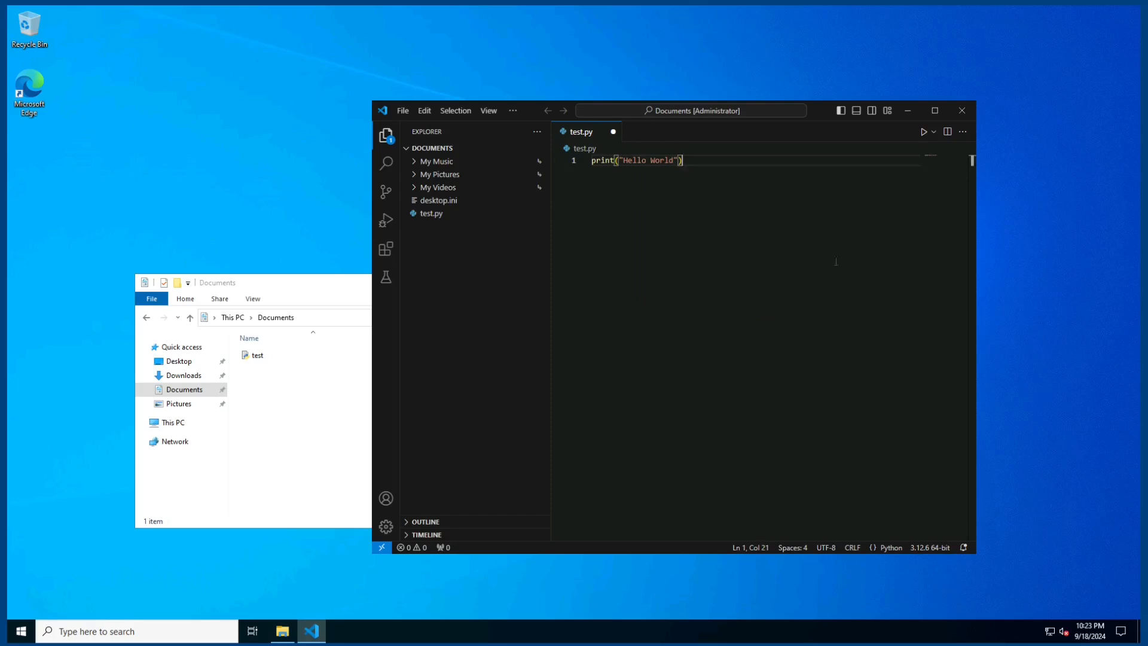
{"action": "left_click", "coordinate": [924, 133]}
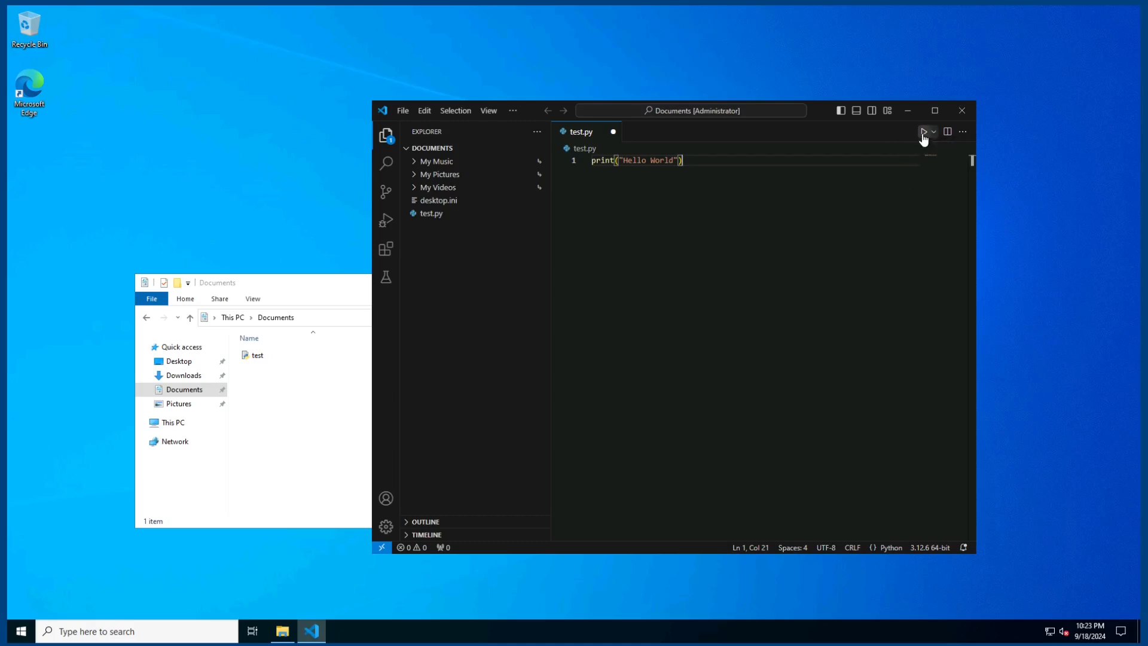